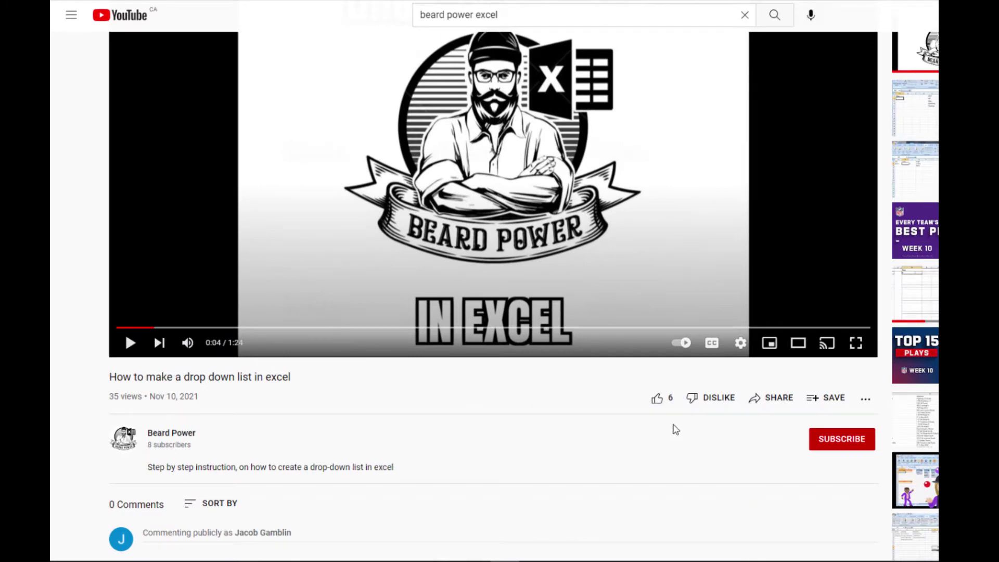
- Like the drop-down list tutorial, subscribe to its channel and choose All notifications
click(658, 398)
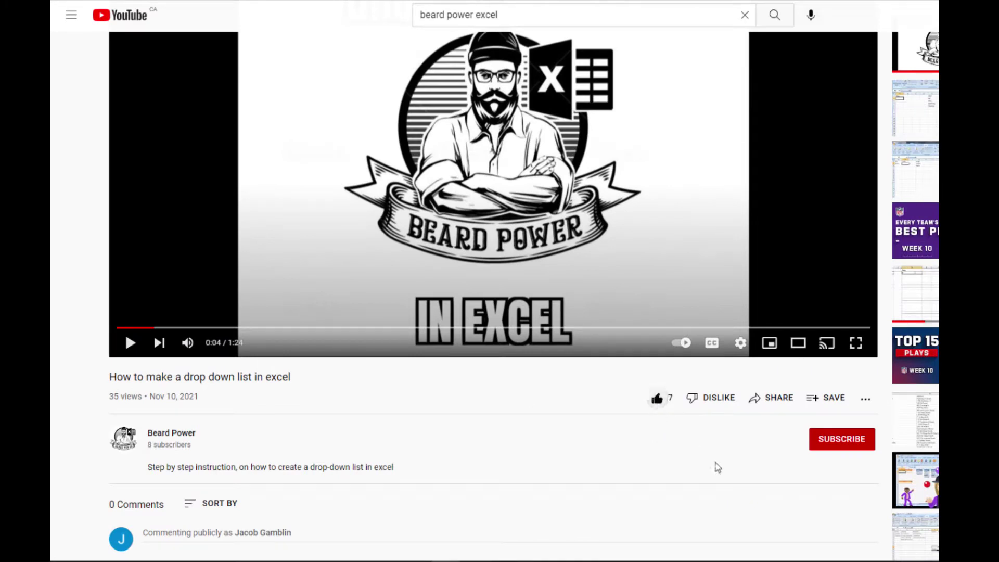
click(833, 446)
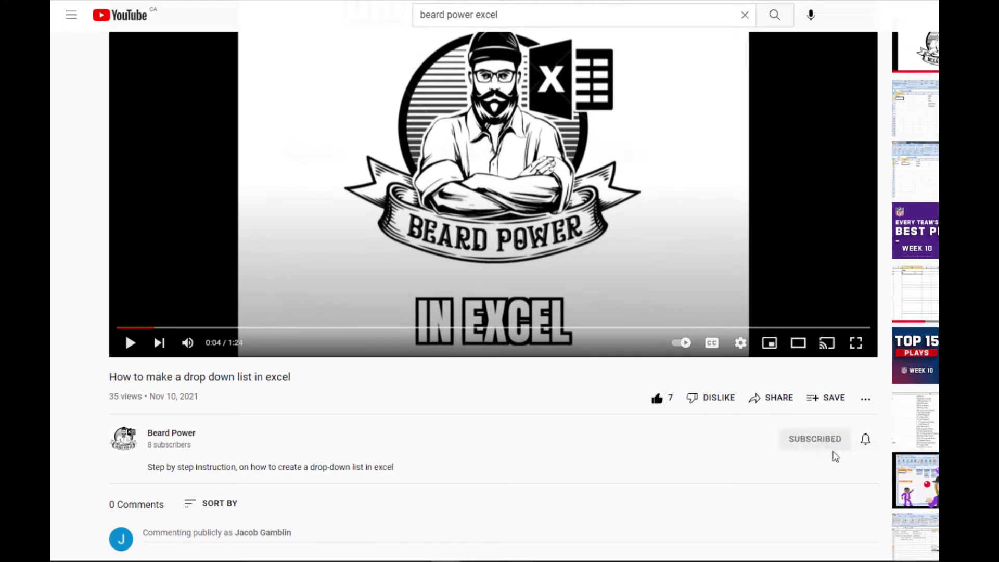
click(866, 441)
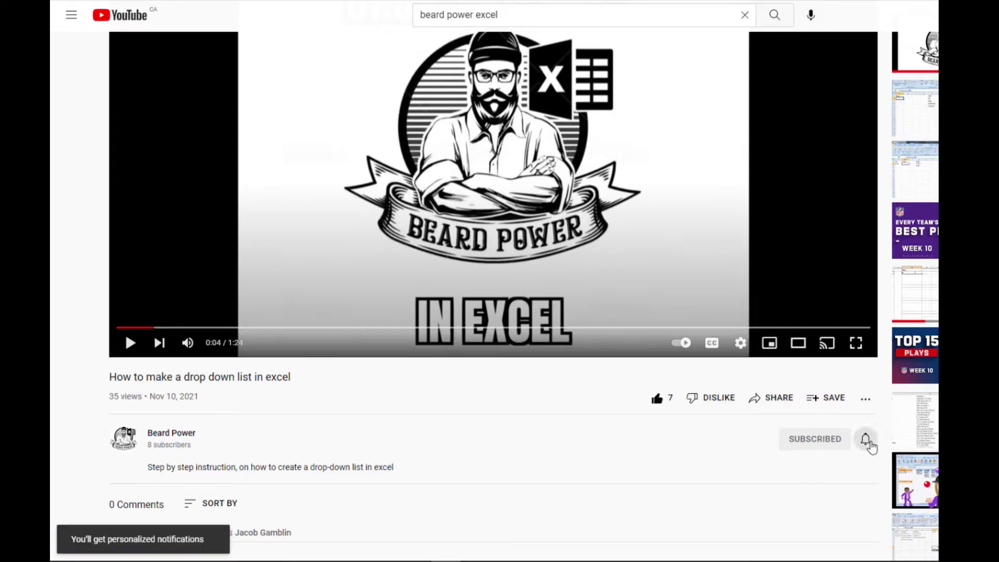
click(888, 472)
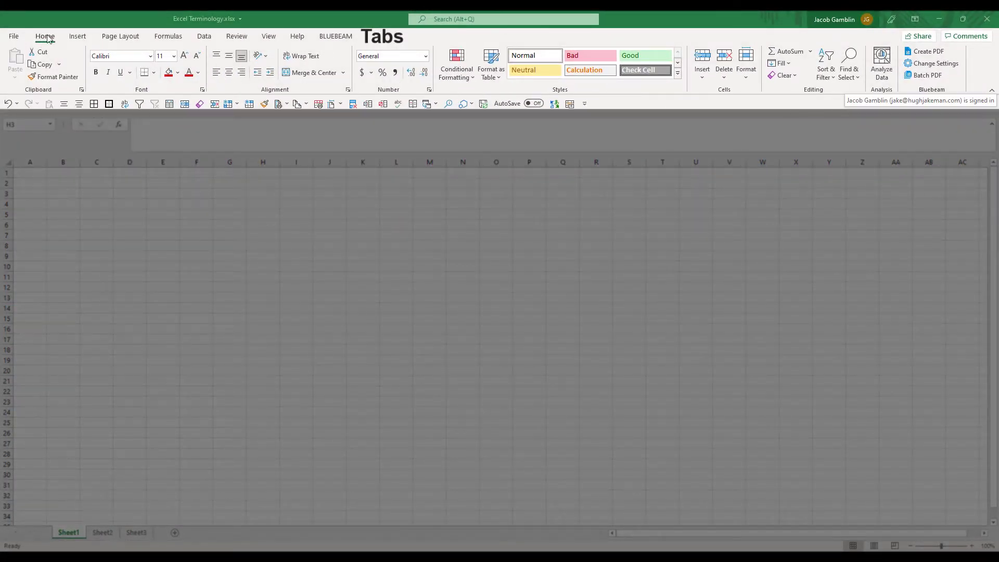
- Browse the Insert, Page Layout and Home tabs, then open the Alignment settings dialog
click(77, 37)
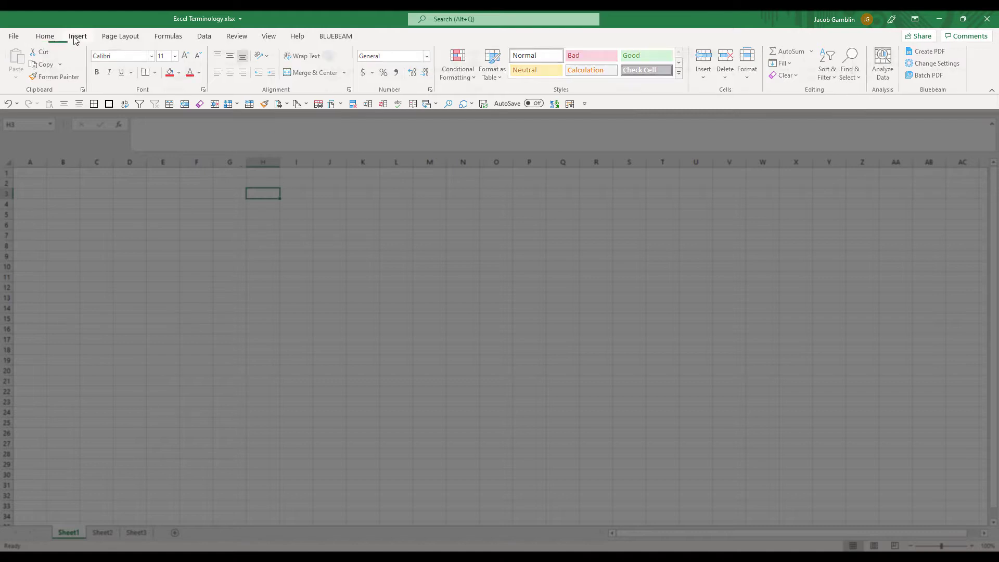
click(124, 37)
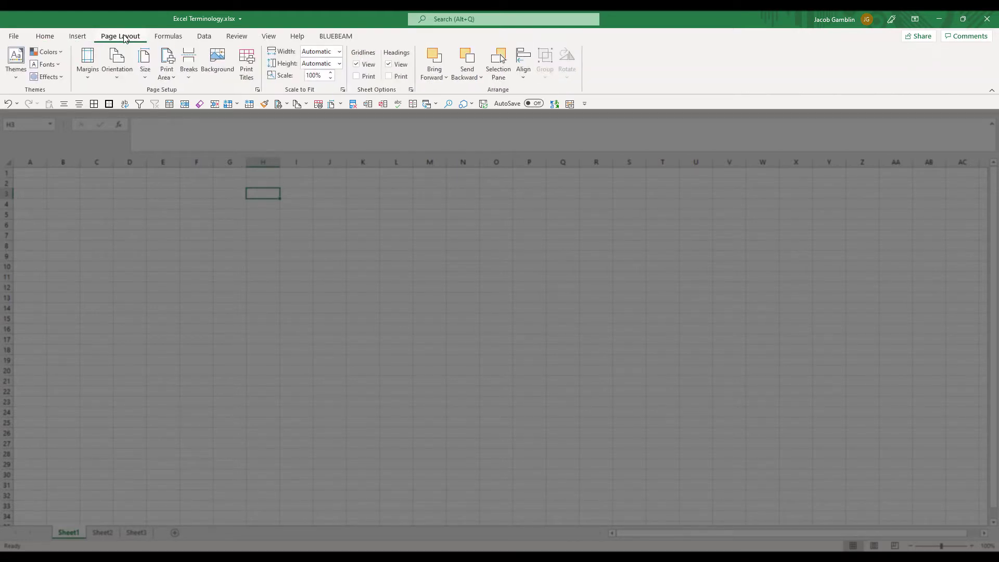
click(45, 37)
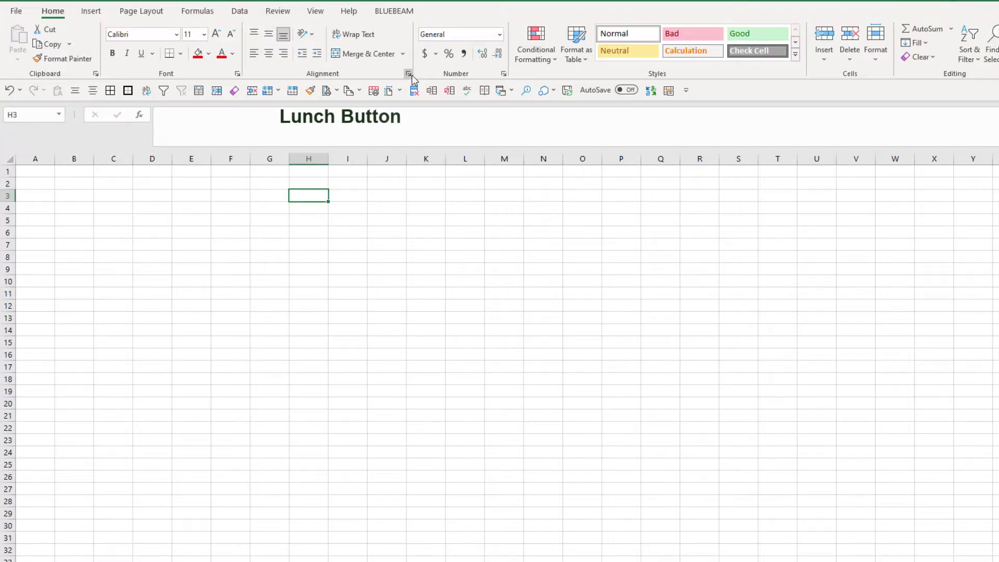
click(408, 74)
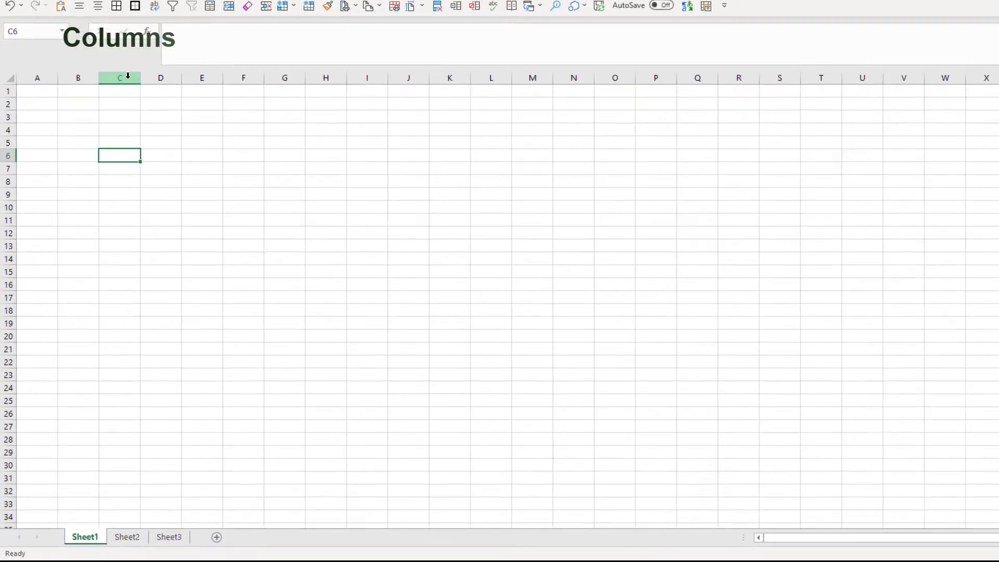
- Select column C, then row 5, add column C to it, and finally select cell C5
click(96, 162)
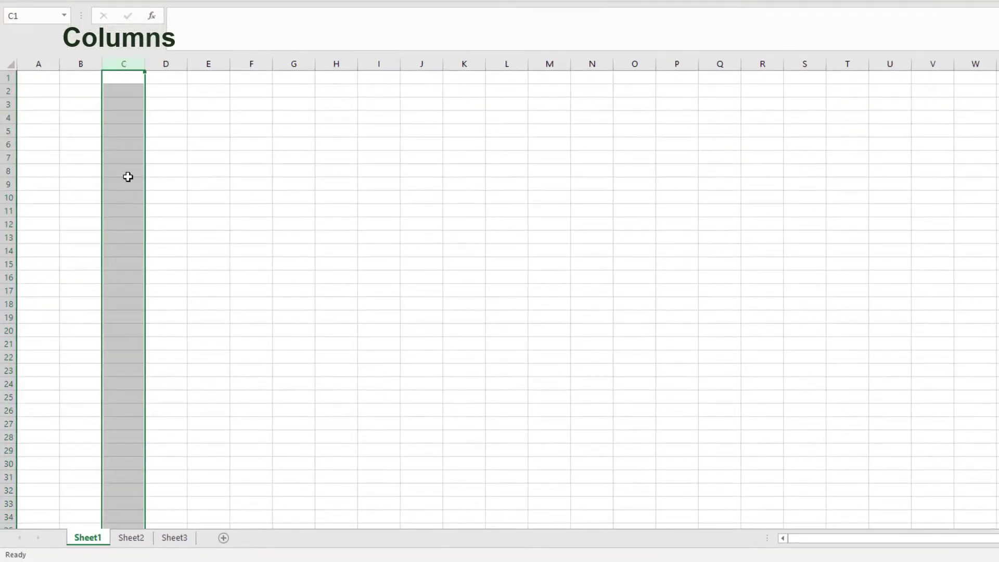
click(9, 130)
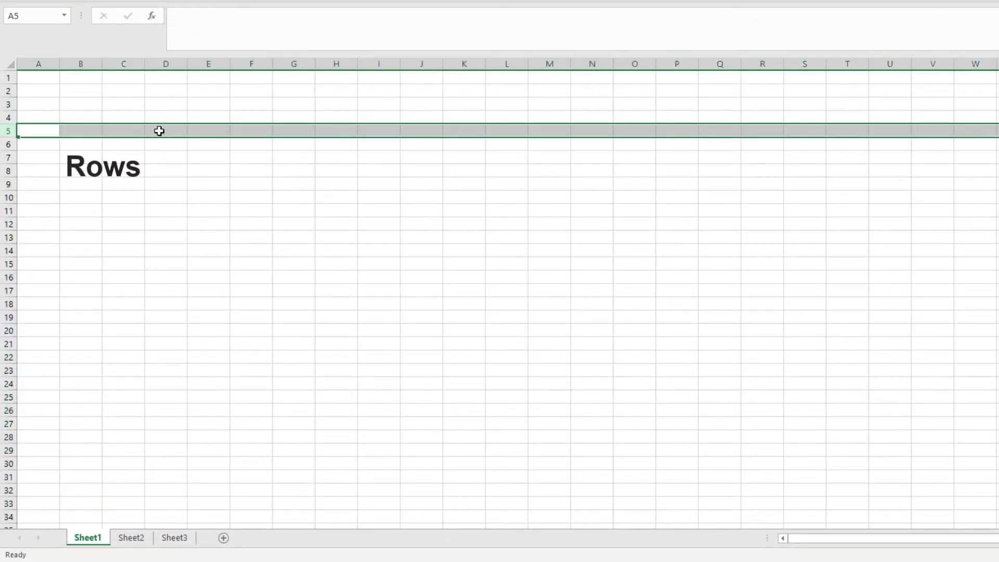
ctrl+click(132, 67)
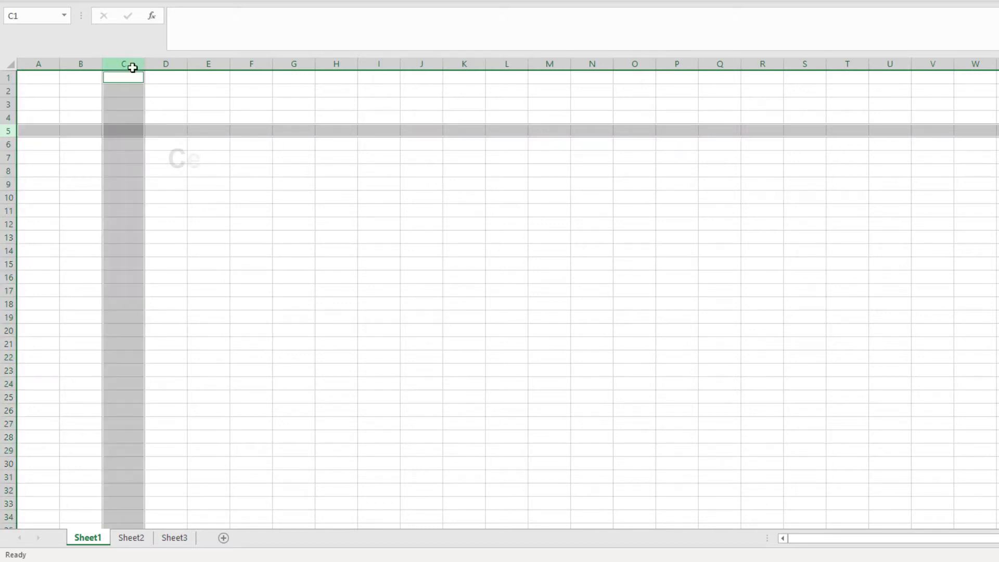
click(132, 129)
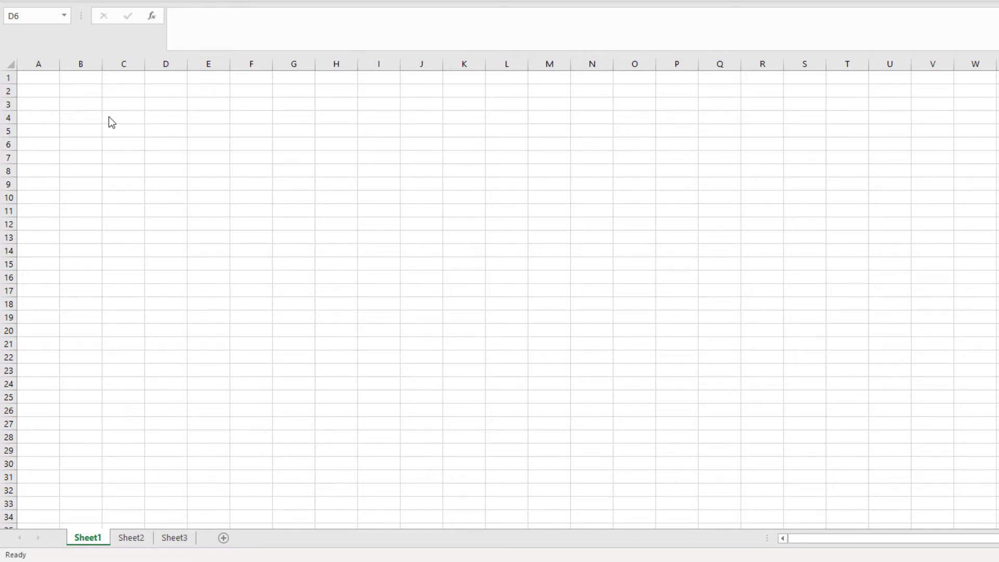
- Practise selecting ranges, ending on the block C5 to E8
mouse_move(112, 118)
mouse_down()
mouse_move(160, 121)
mouse_move(246, 191)
mouse_up()
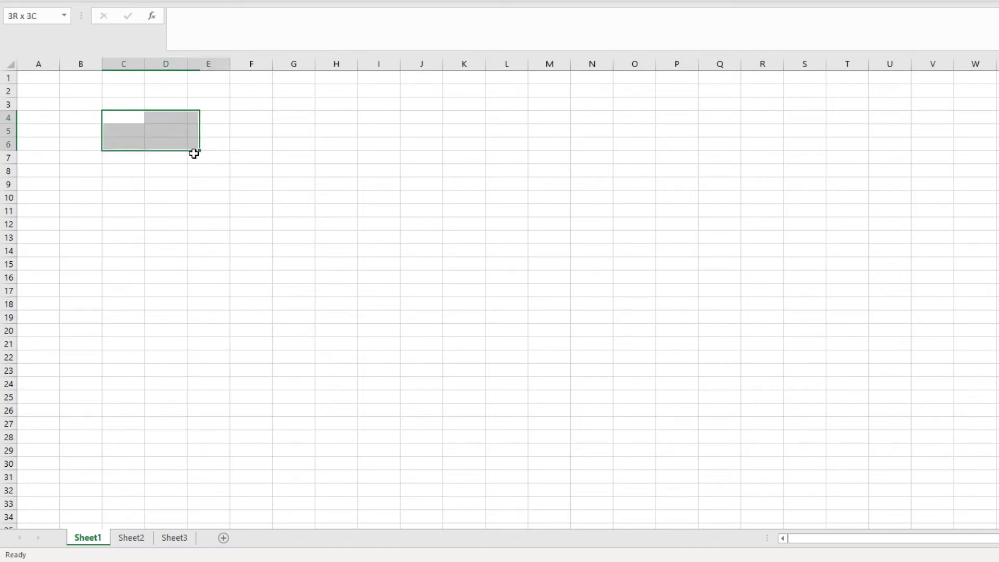
drag(128, 112, 125, 220)
click(125, 157)
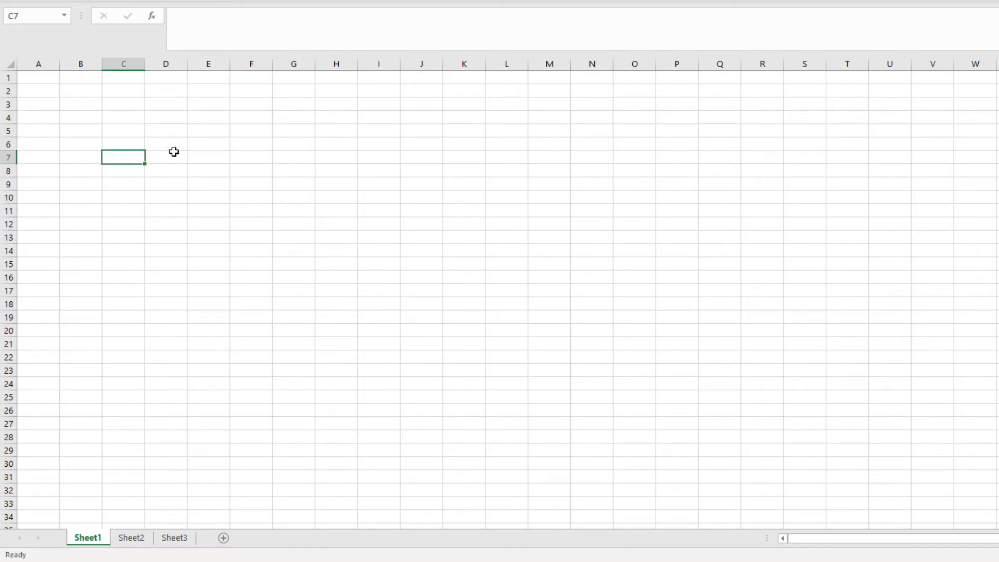
drag(133, 128, 210, 182)
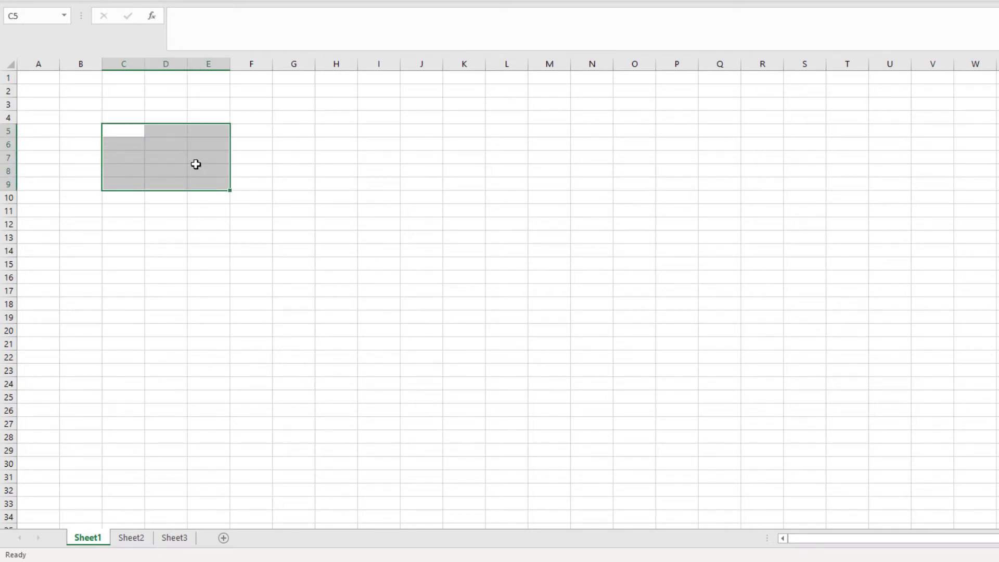
click(127, 135)
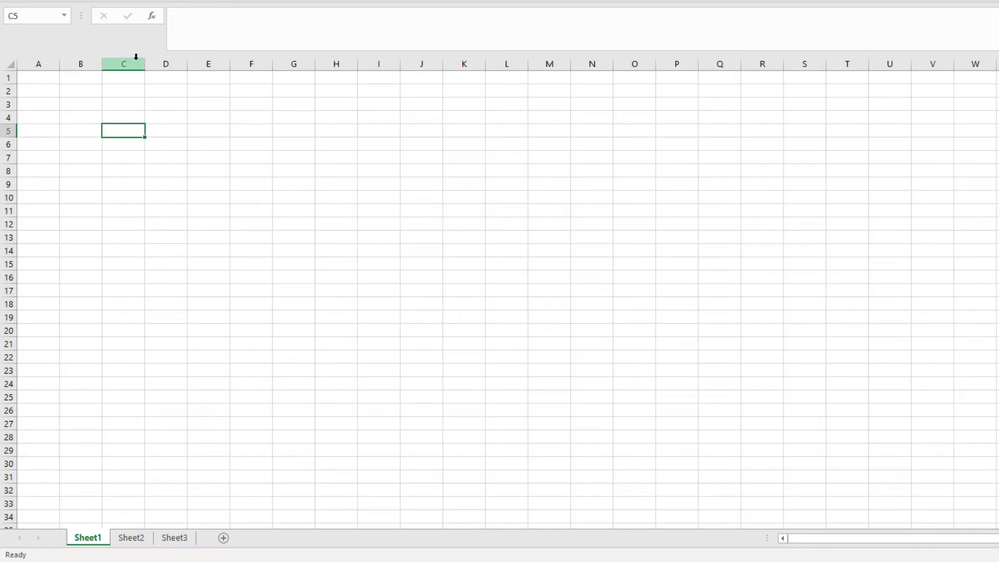
mouse_move(127, 132)
mouse_down()
mouse_move(178, 170)
mouse_move(215, 174)
mouse_up()
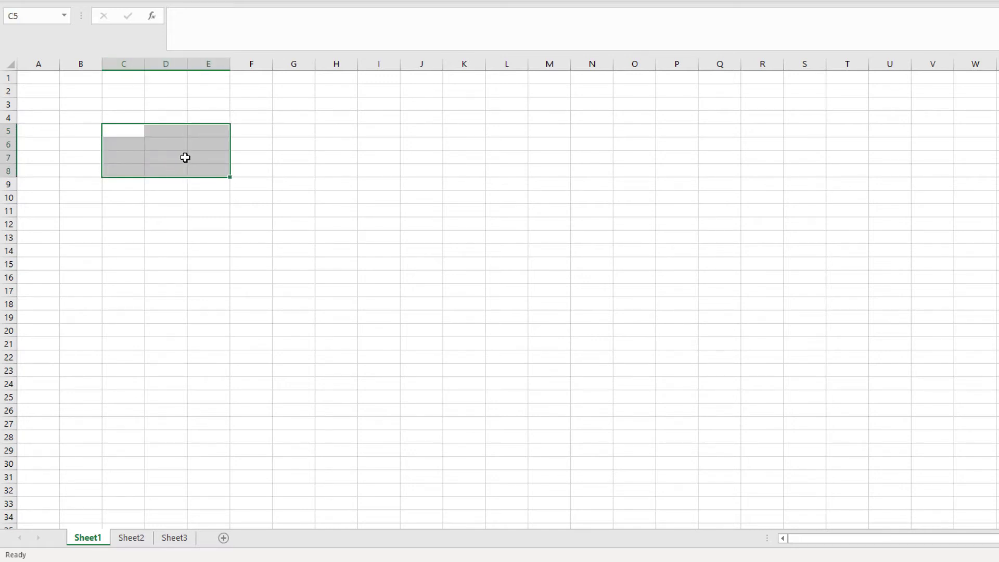
click(128, 128)
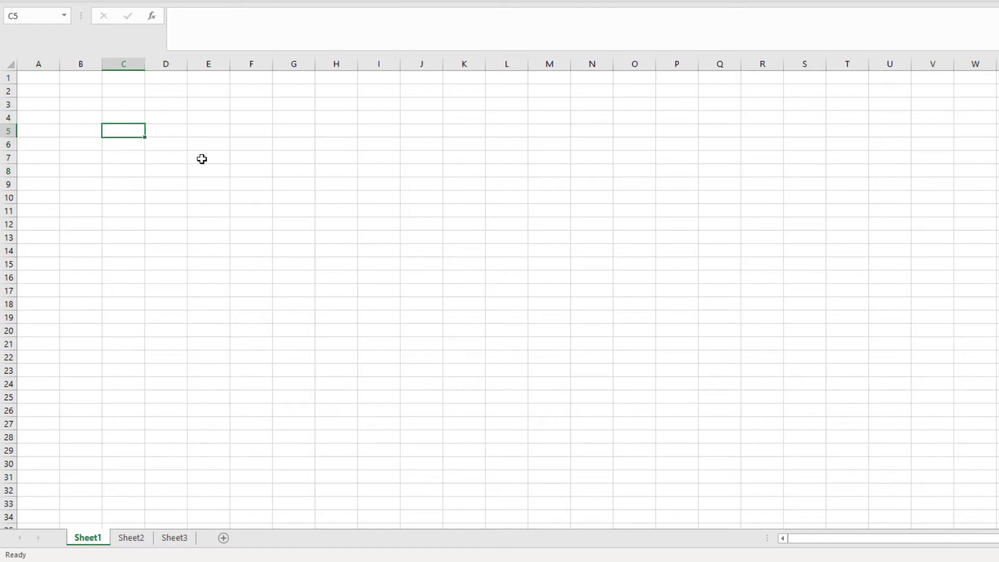
drag(148, 137, 194, 166)
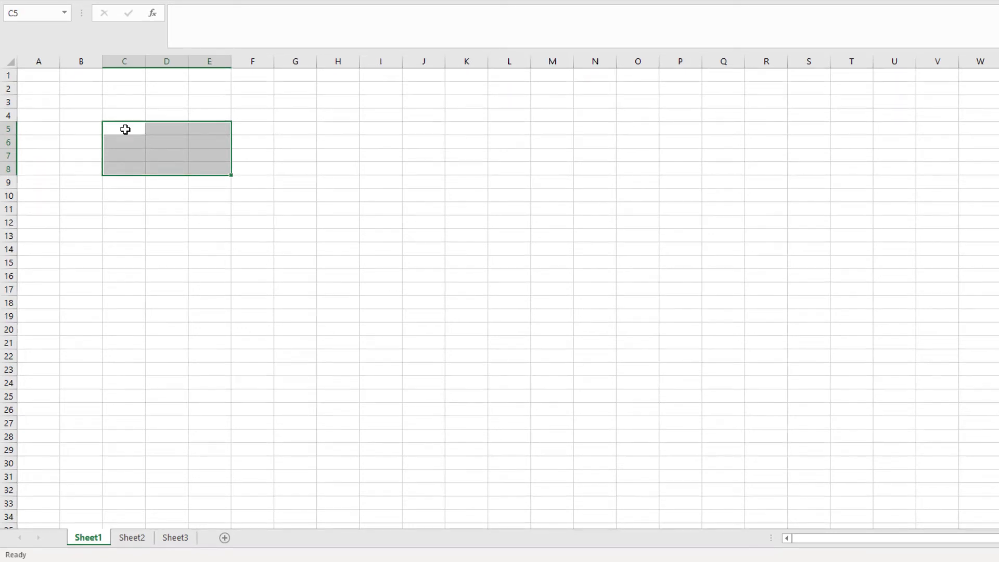
- Commit the text c5:e8 in cell C5 and reopen it in the formula bar
click(125, 129)
text(c5:e8)
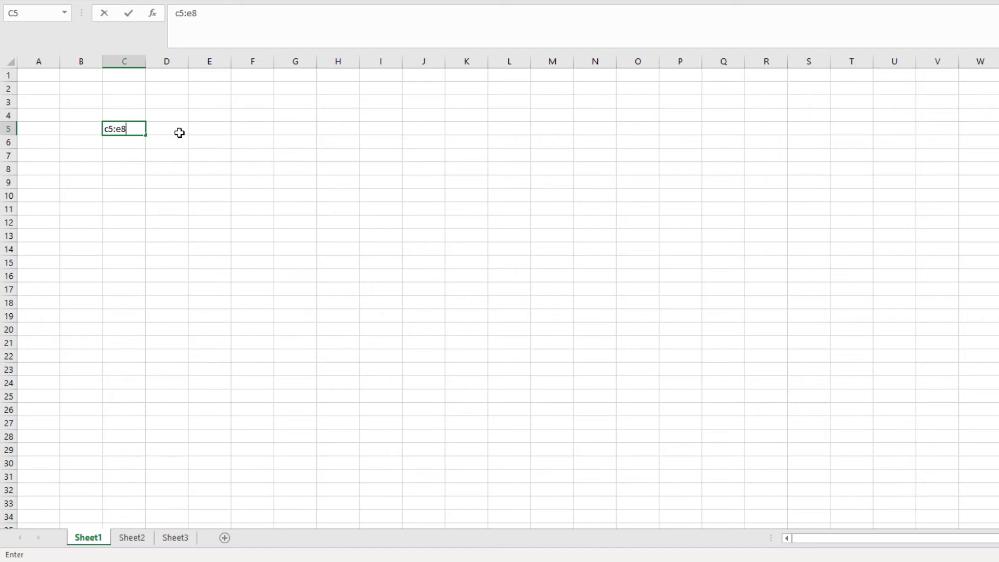
key(Return)
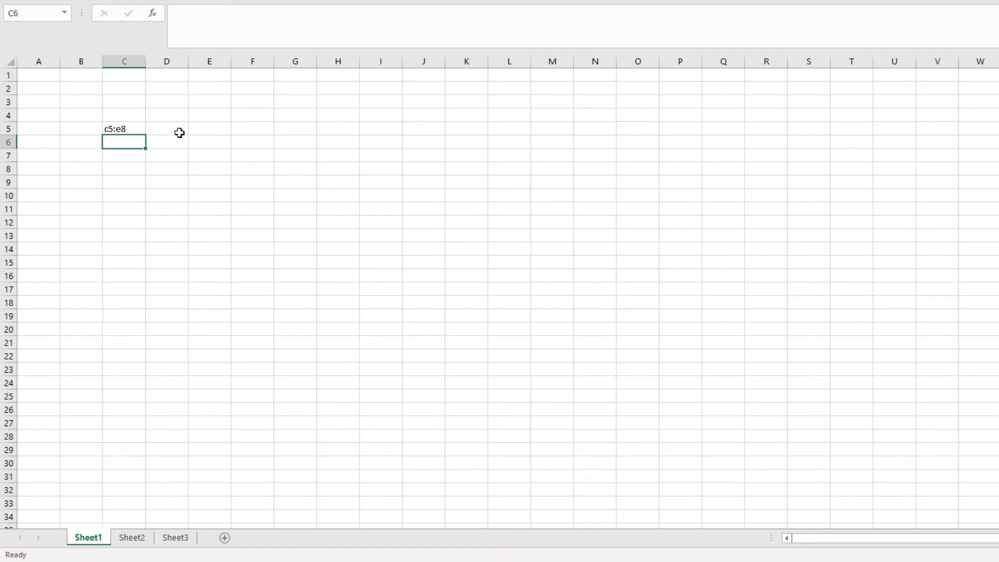
key(Up)
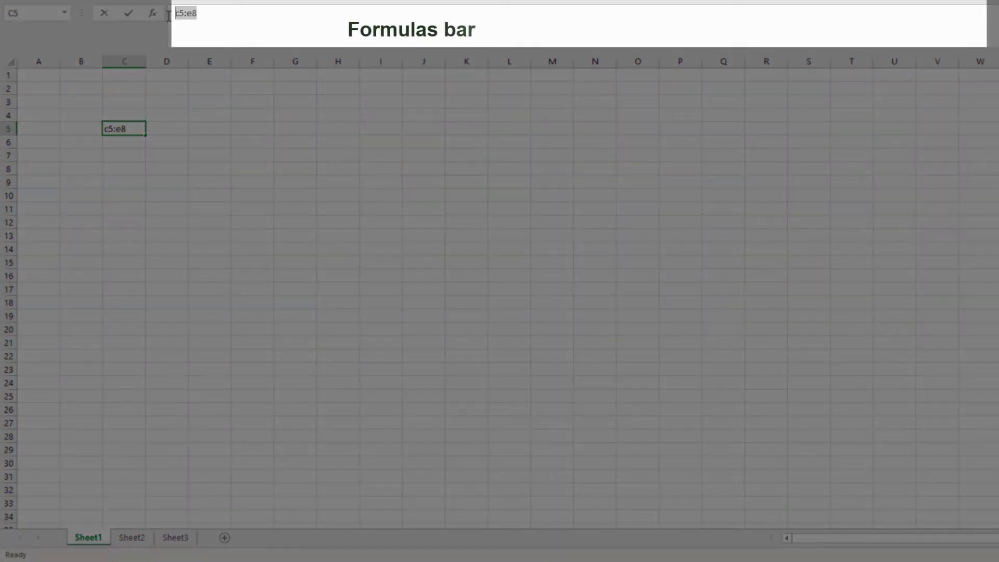
click(219, 28)
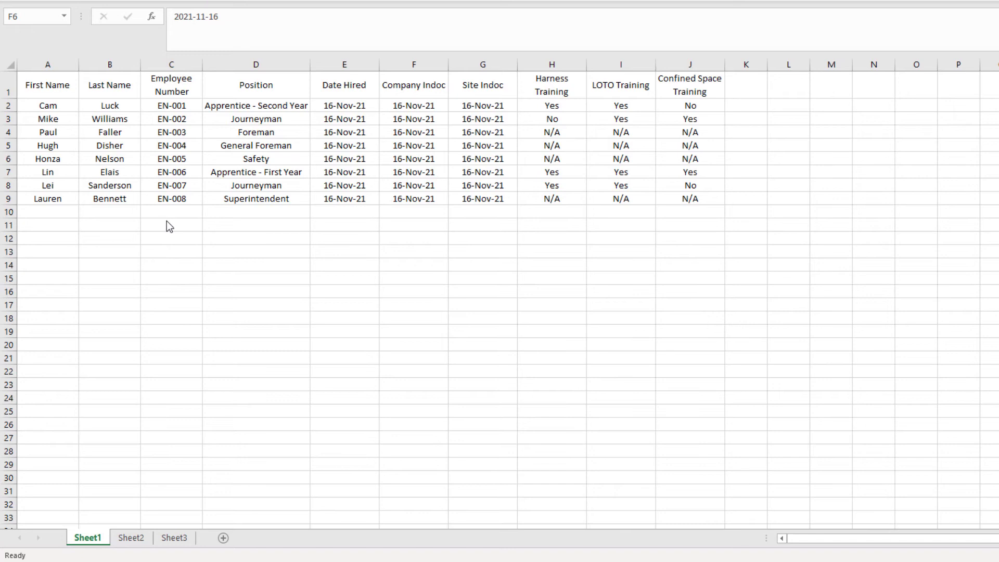
- Apply All Borders to the employee training data range A1:J9
click(72, 83)
drag(72, 84, 680, 86)
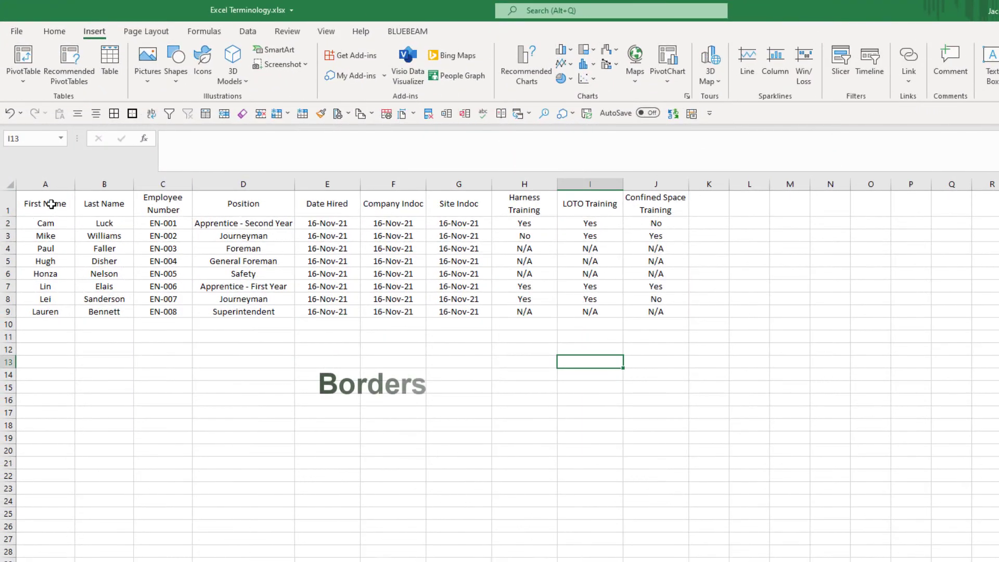
drag(48, 203, 637, 308)
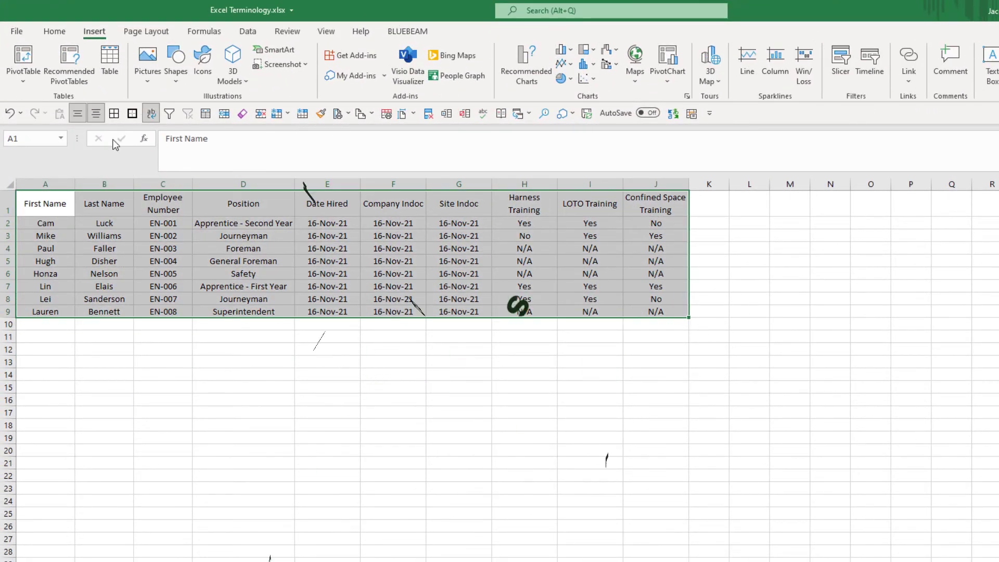
click(64, 34)
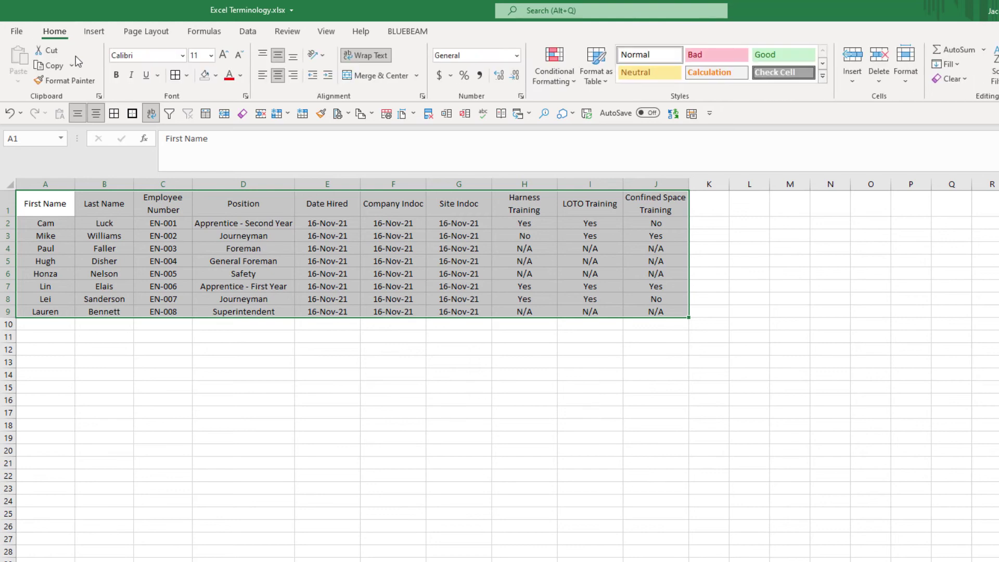
click(300, 274)
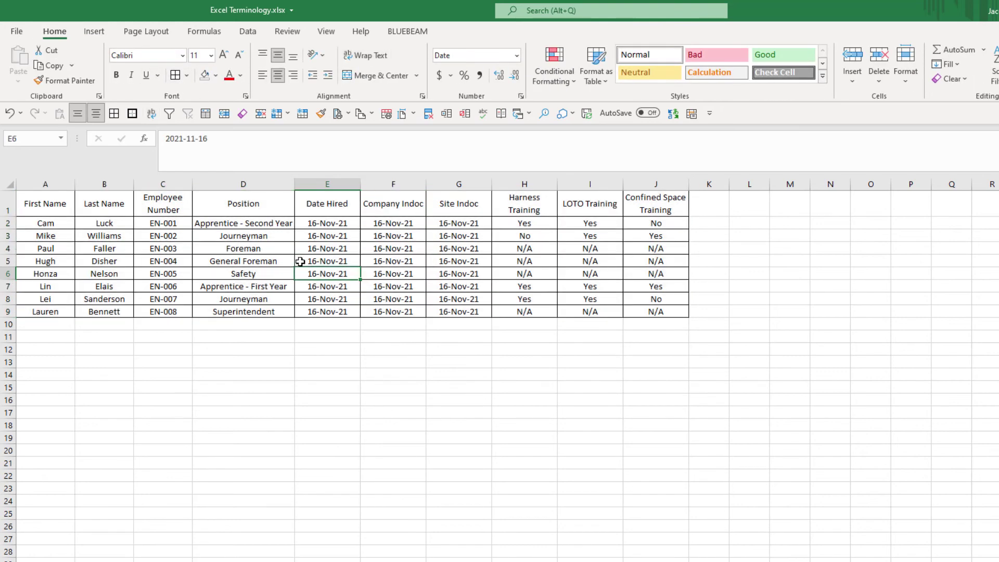
- Convert the employee data into an Excel table with headers
key(ctrl+Home)
key(ctrl+a)
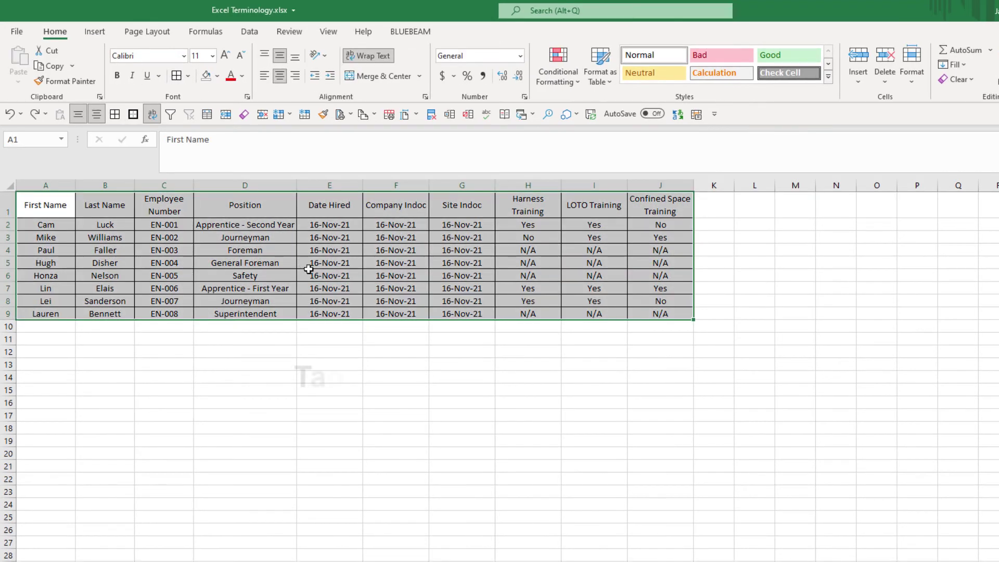
key(ctrl+t)
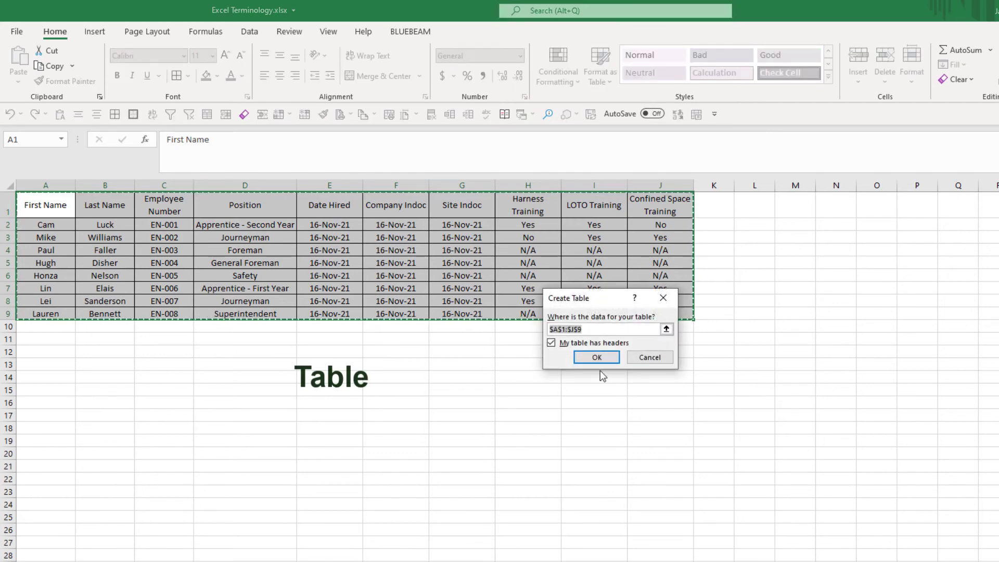
click(597, 357)
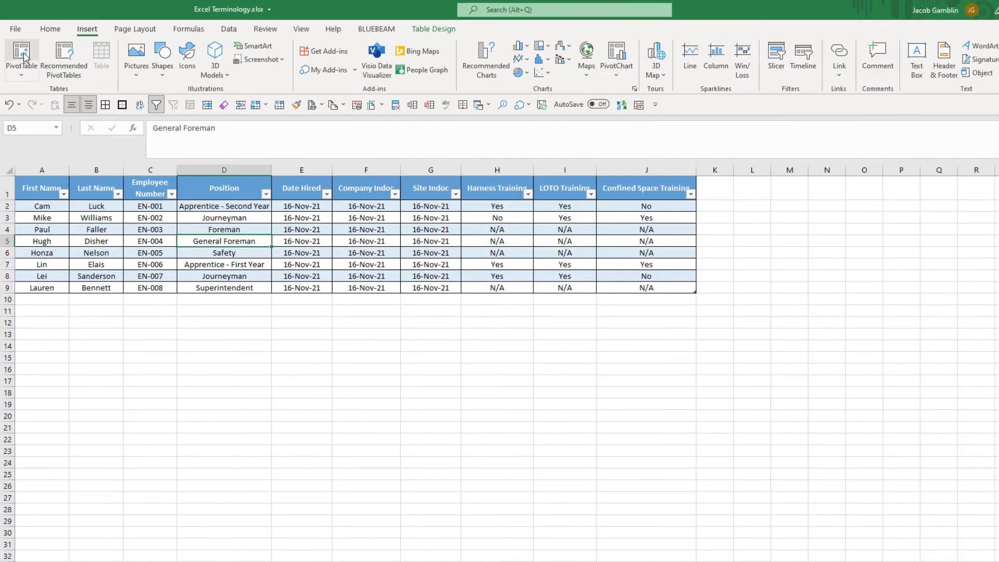
- Insert a pivot table on the existing worksheet at cell D13
click(23, 54)
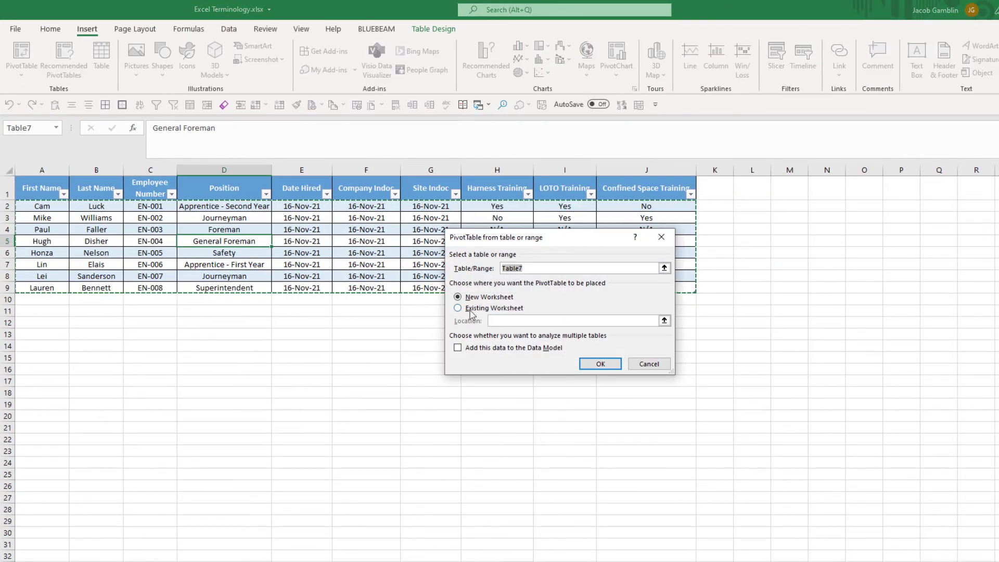
click(469, 308)
click(266, 330)
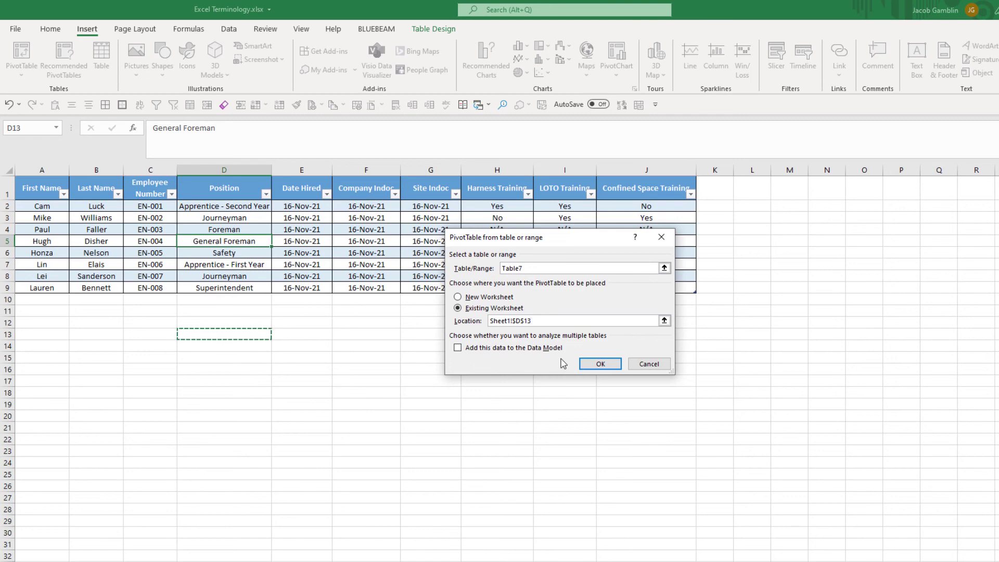
click(598, 364)
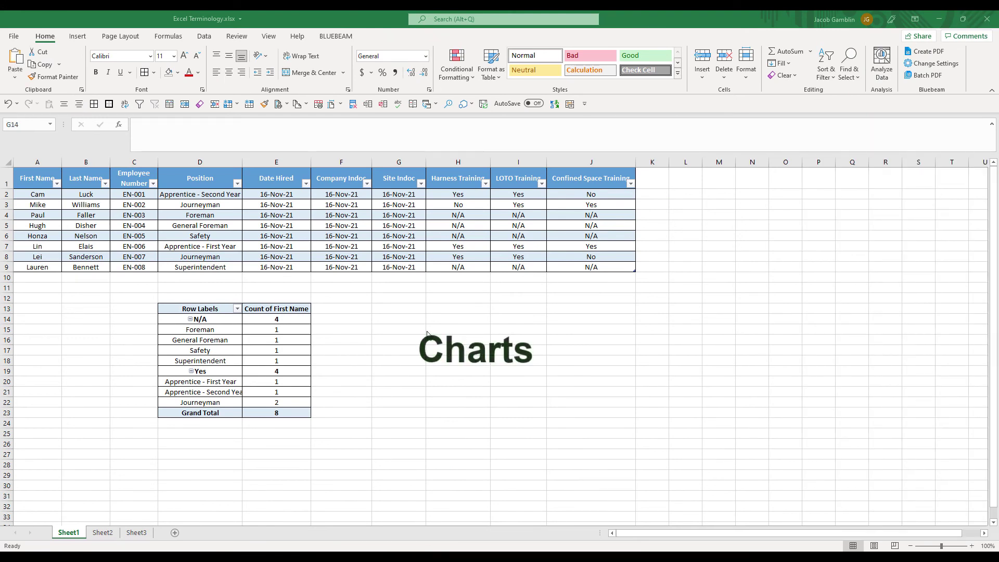
- Paste the pivot bar chart at G14 next to the pivot table
click(403, 323)
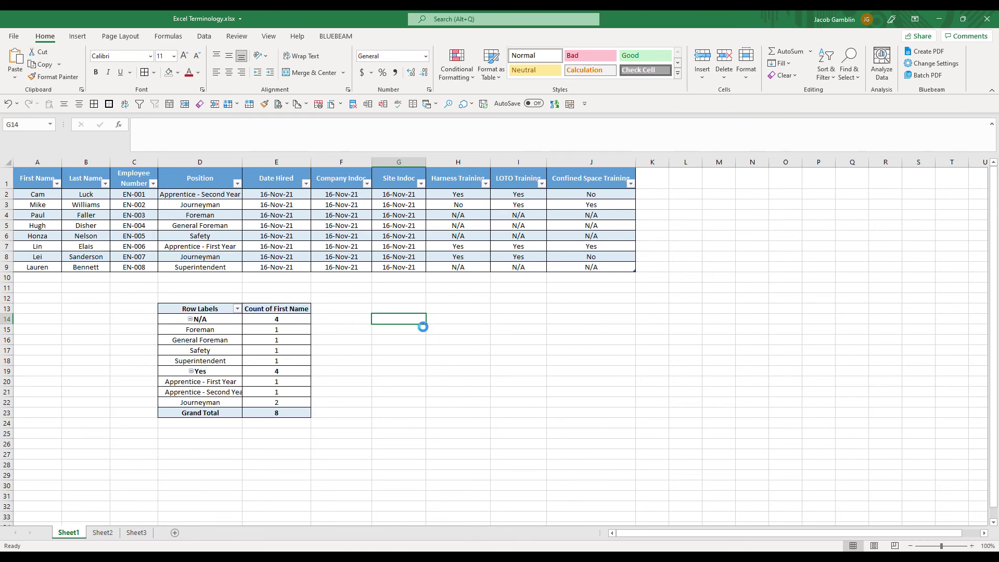
key(ctrl+v)
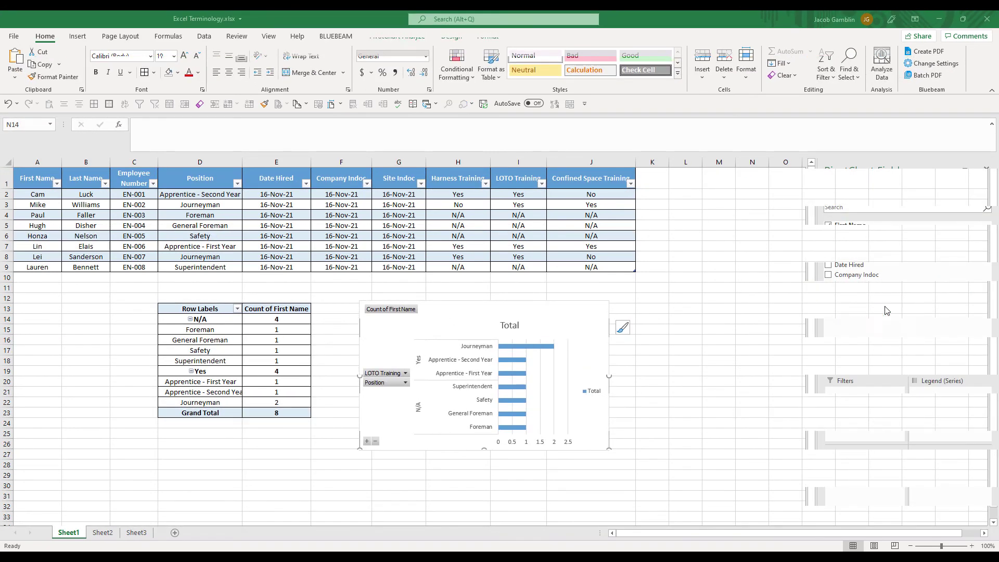
click(752, 319)
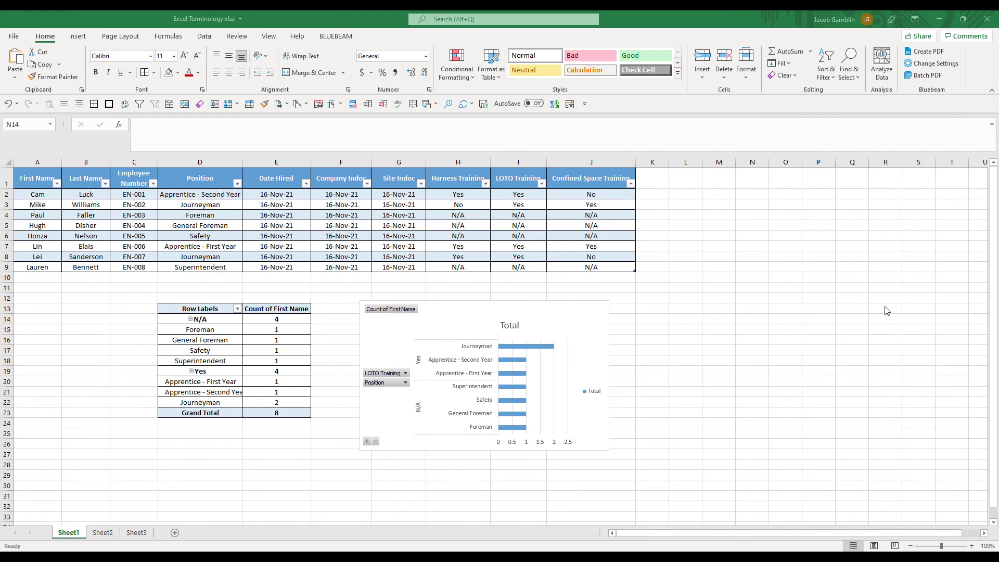